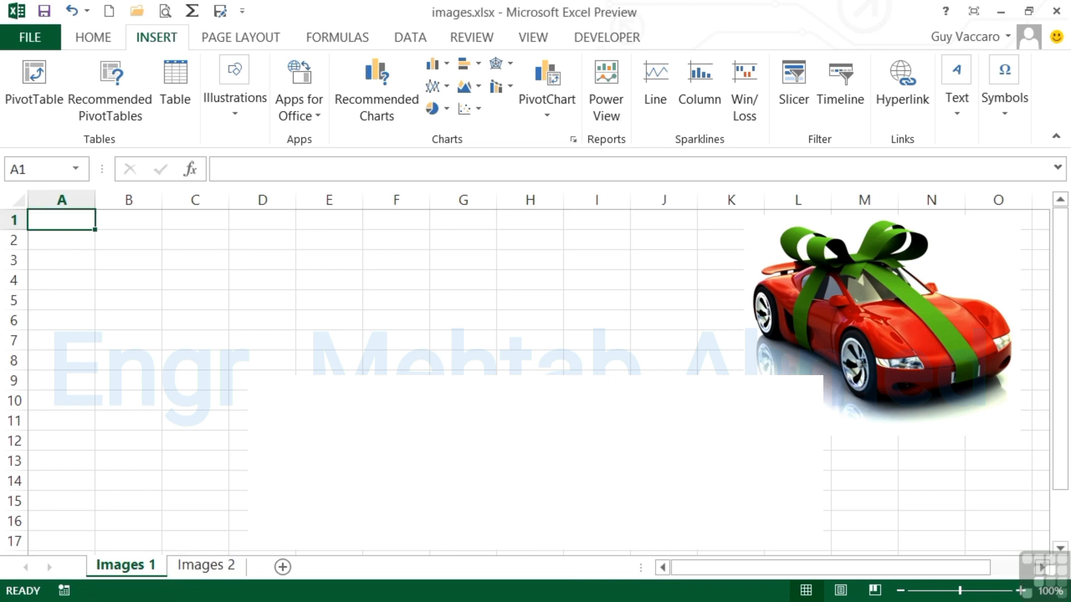
- From the Images 1 sheet, start inserting an online picture and search Office.com Clip Art for "girl"
{"action": "left_click", "coordinate": [217, 571]}
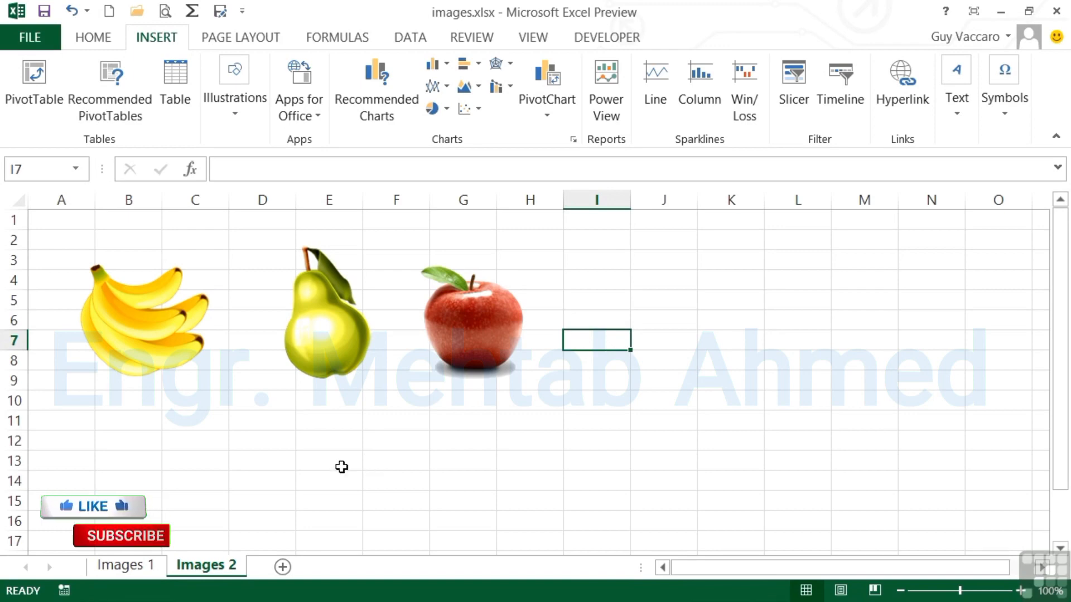
{"action": "left_click", "coordinate": [135, 568]}
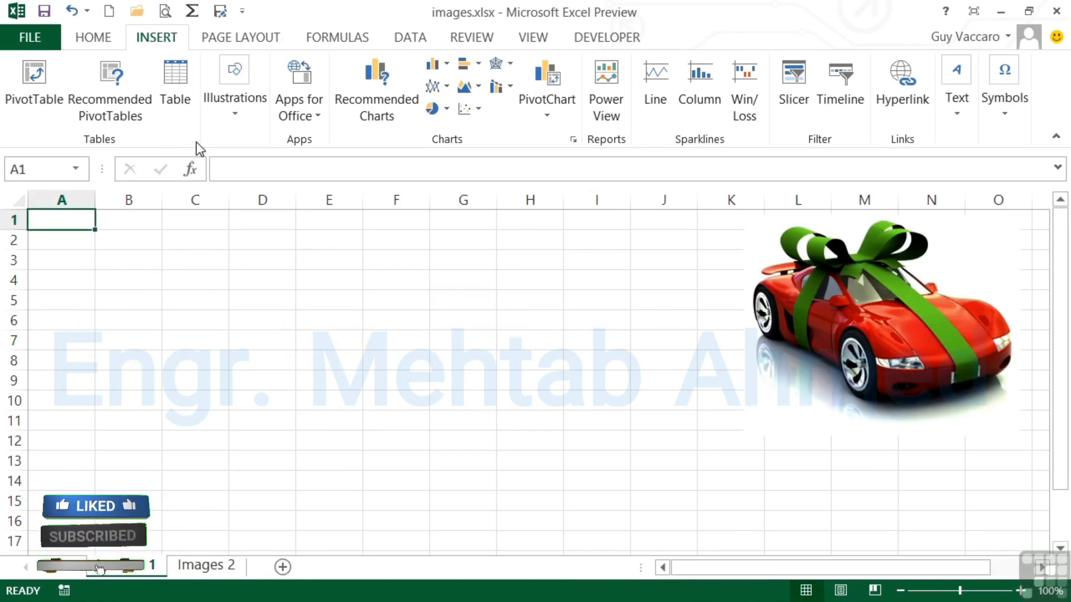
{"action": "left_click", "coordinate": [237, 122]}
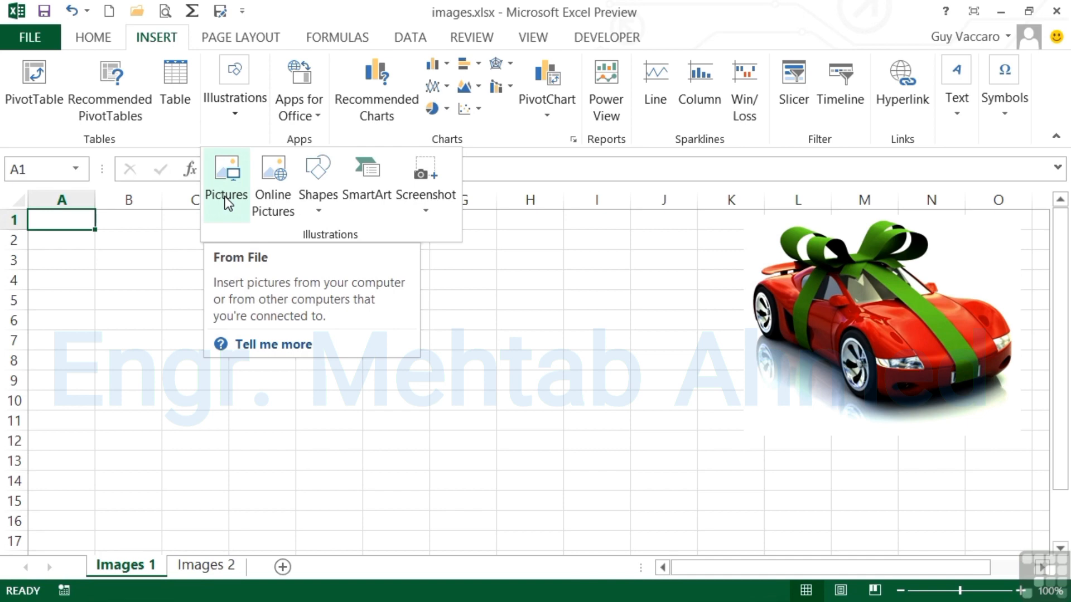
{"action": "left_click", "coordinate": [280, 189]}
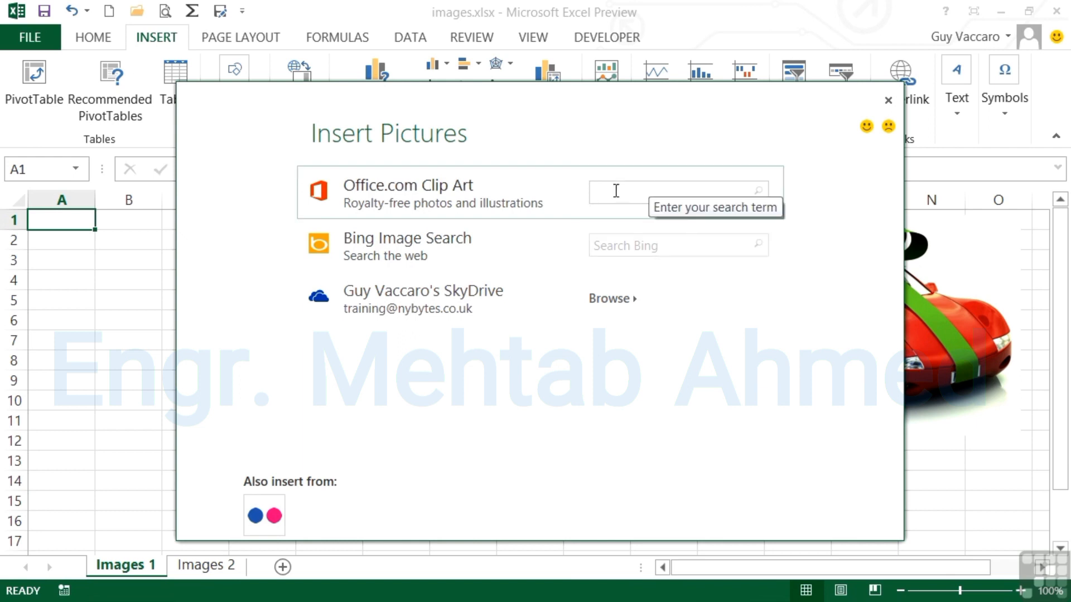
{"action": "left_click", "coordinate": [615, 246]}
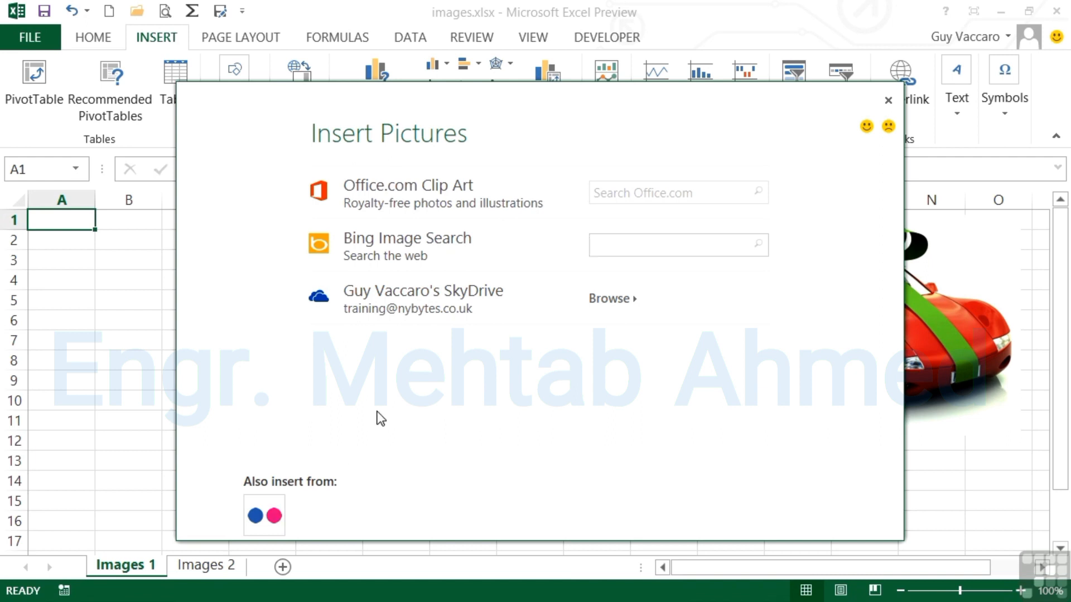
{"action": "left_click", "coordinate": [618, 191]}
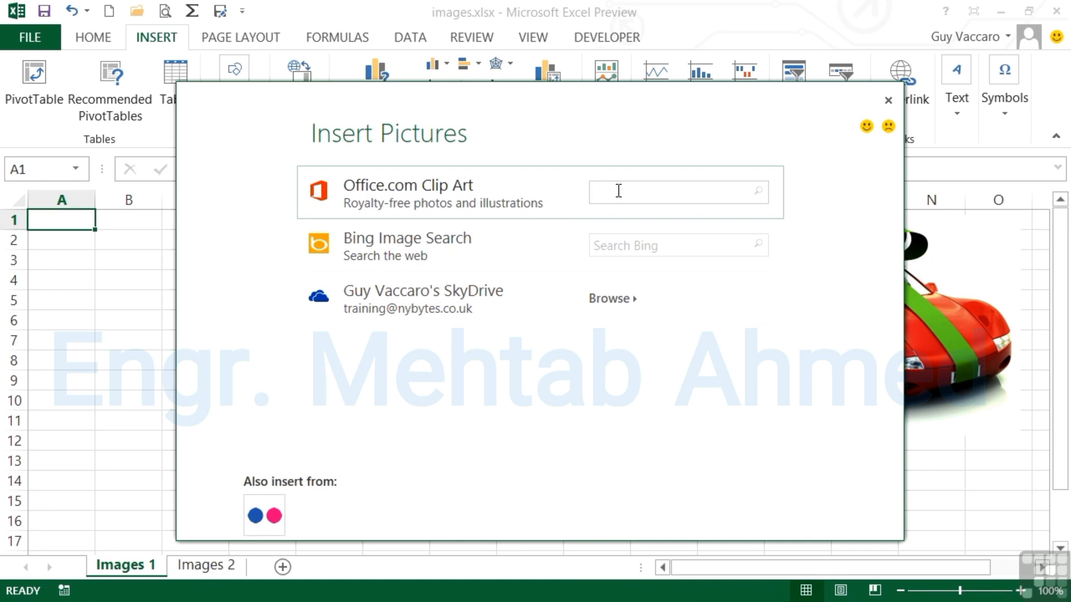
{"action": "type", "text": "girl"}
{"action": "key", "text": "Return"}
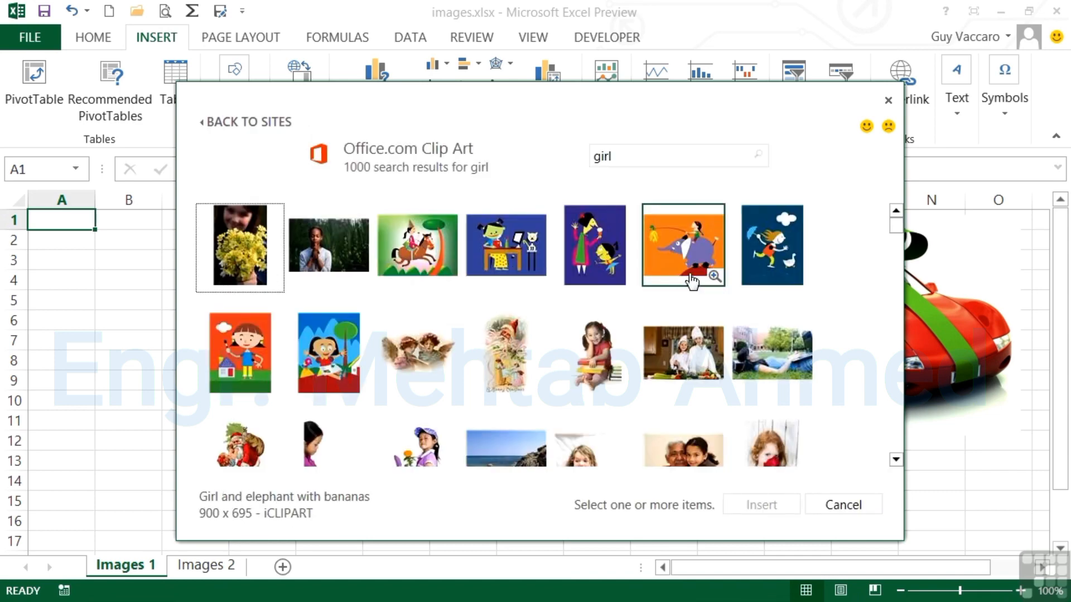
- Preview the "Young girls ready for school" clip art at a larger size
{"action": "left_click_drag", "start_coordinate": [893, 225], "coordinate": [888, 284]}
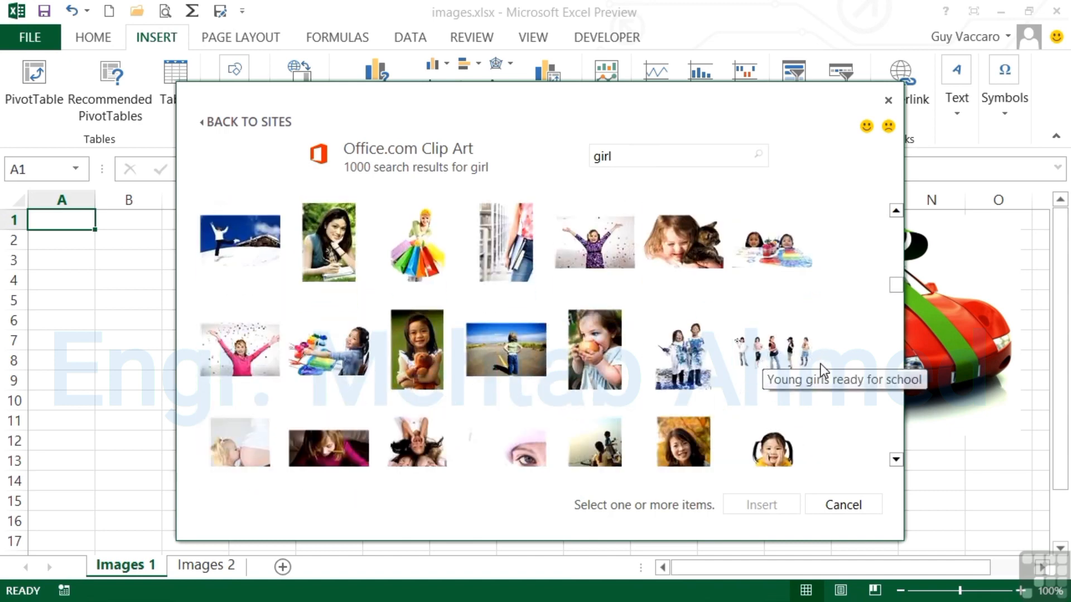
{"action": "left_click", "coordinate": [804, 383]}
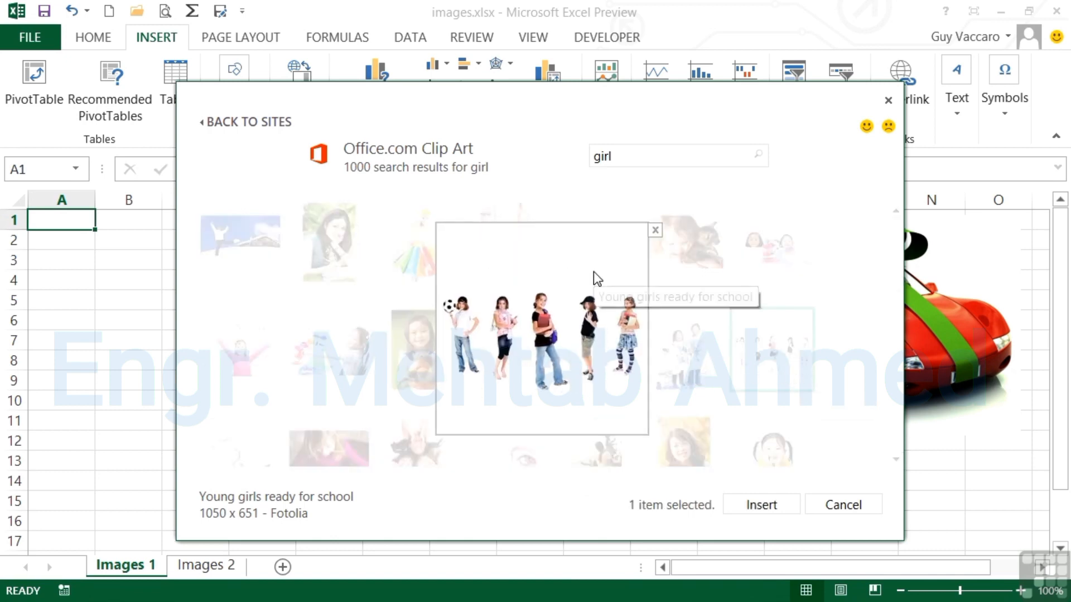
{"action": "left_click", "coordinate": [655, 231]}
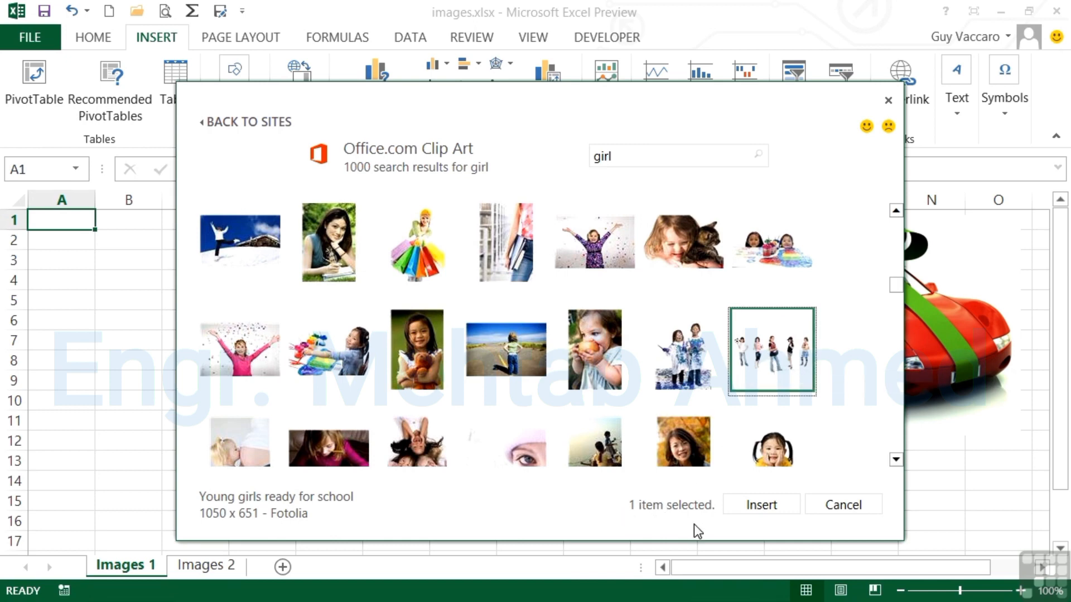
- Select both the girl riding a jumping horse and the "Young girls ready for school" picture in the search results
{"action": "left_click", "coordinate": [894, 285]}
{"action": "left_click", "coordinate": [896, 460]}
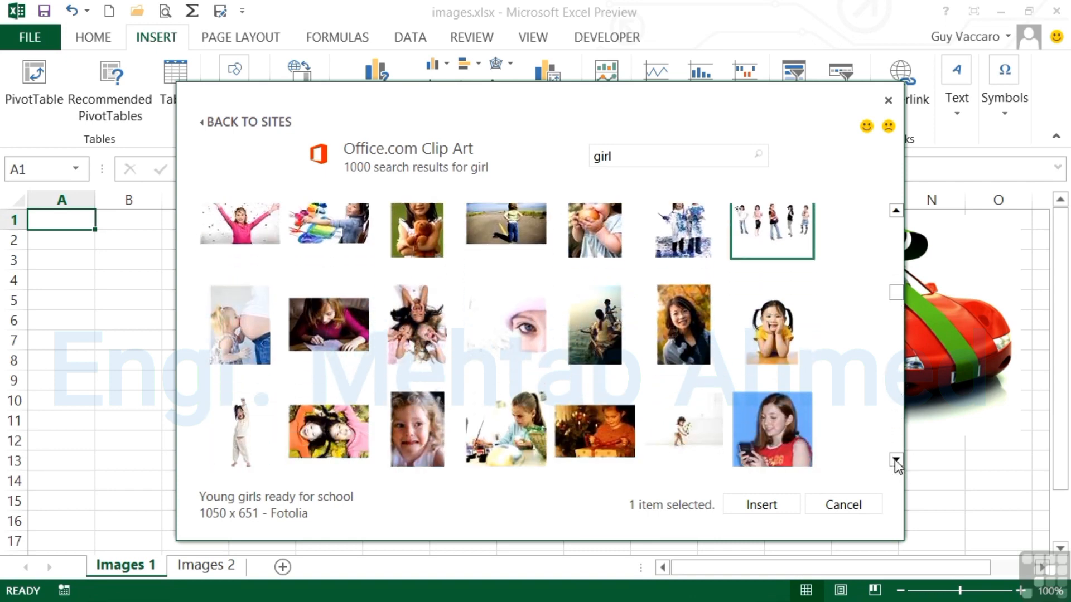
{"action": "left_click", "coordinate": [895, 460]}
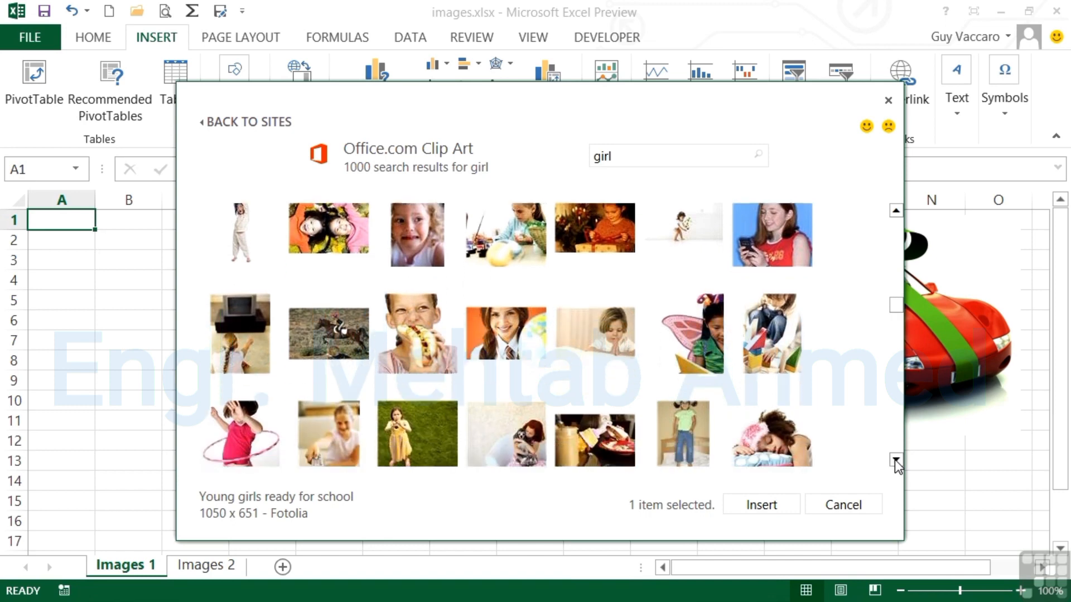
{"action": "left_click", "coordinate": [896, 460]}
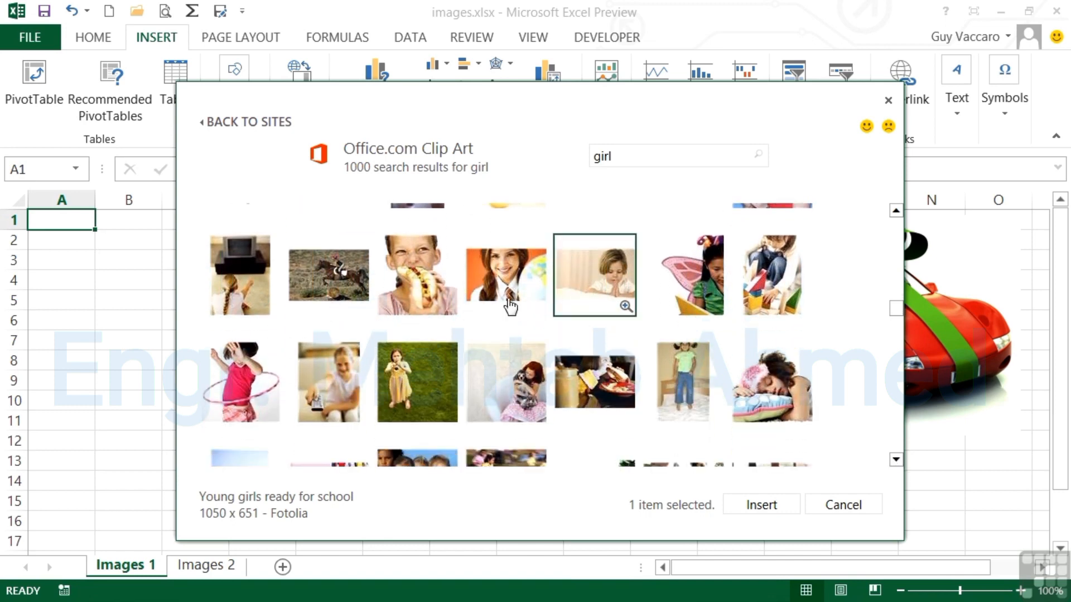
{"action": "left_click", "coordinate": [328, 273]}
{"action": "scroll", "coordinate": [329, 273], "scroll_direction": "up", "scroll_amount": 5}
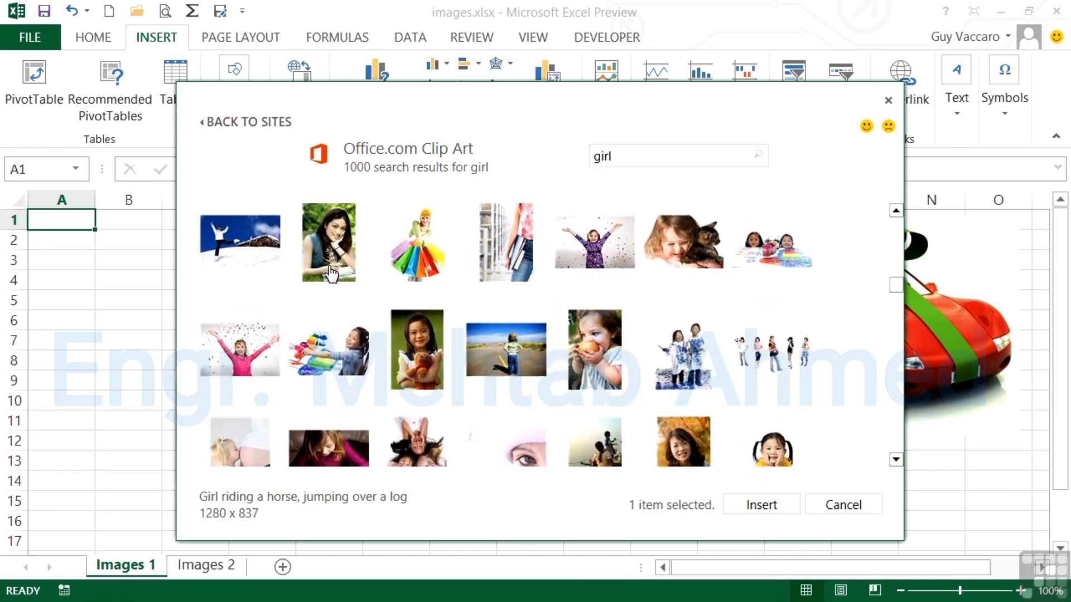
{"action": "left_click", "coordinate": [757, 341]}
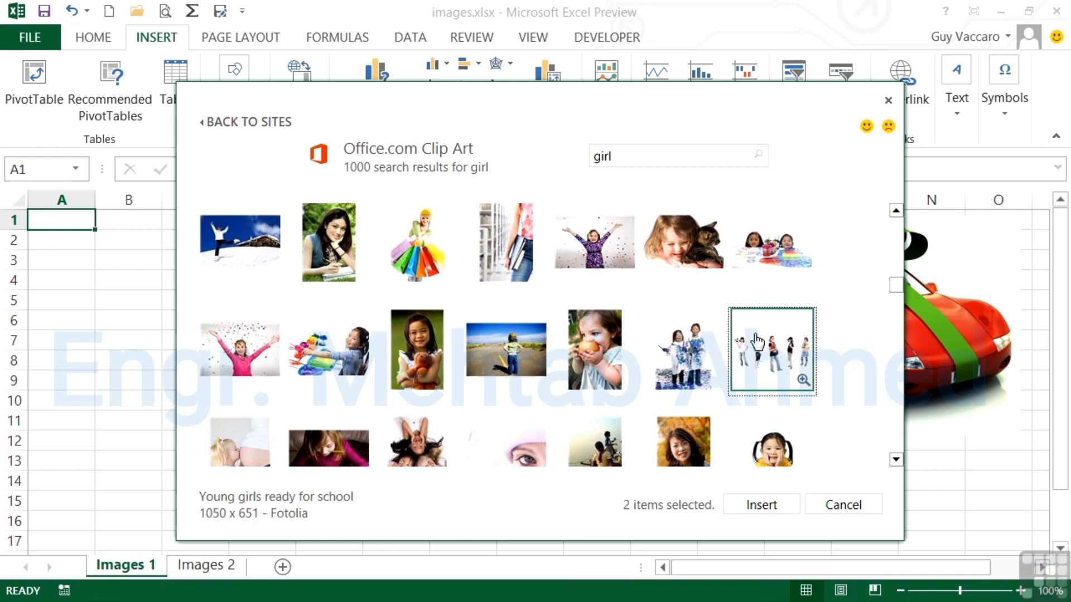
- Add the girl holding up paint-covered hands to the selection and insert all the selected pictures
{"action": "left_click", "coordinate": [895, 460]}
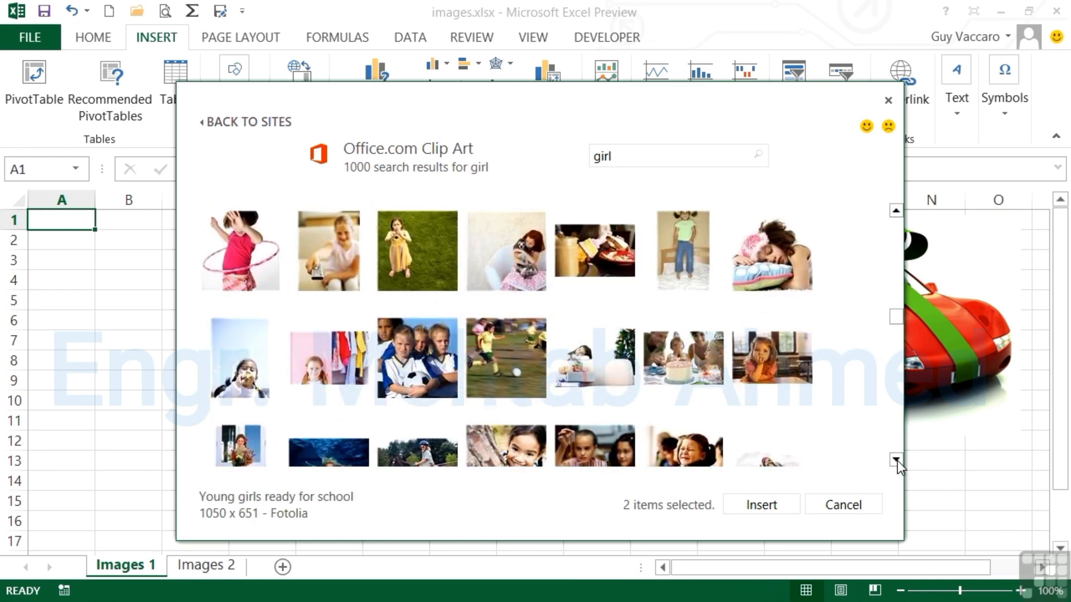
{"action": "left_click", "coordinate": [897, 461]}
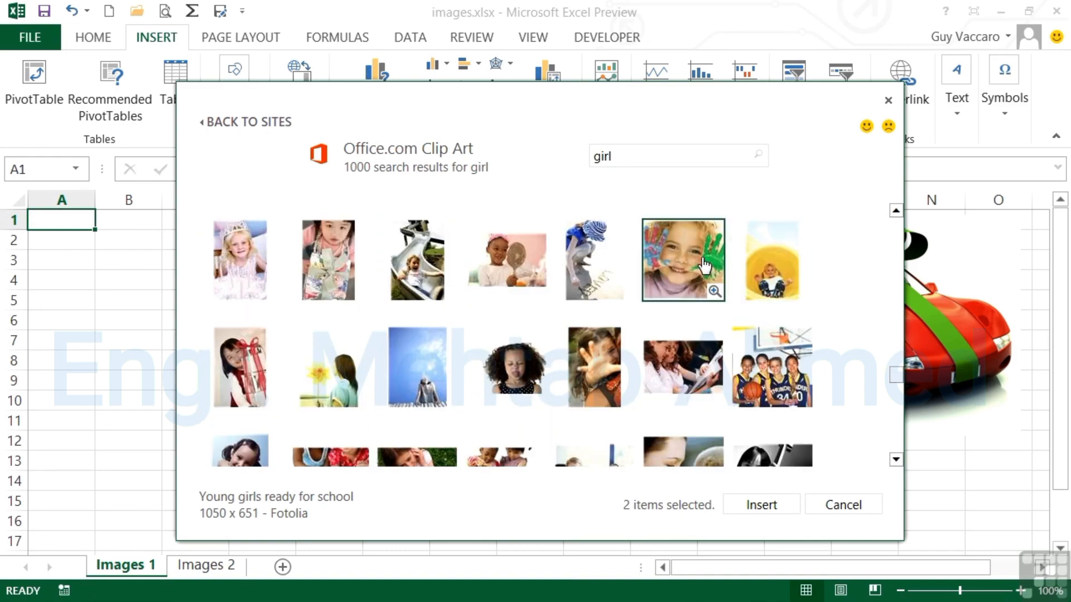
{"action": "left_click", "coordinate": [700, 266]}
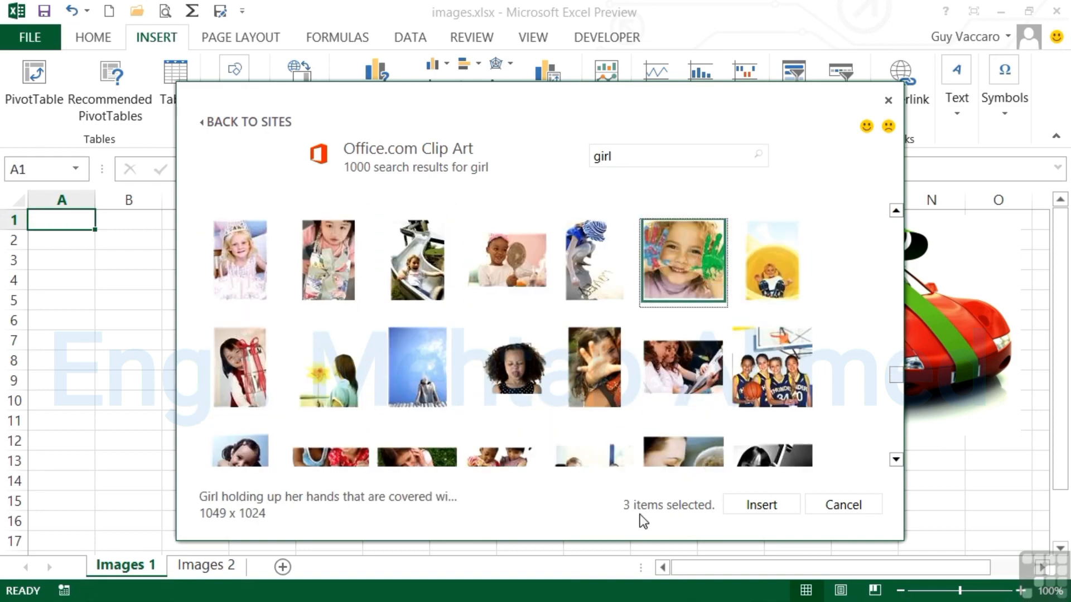
{"action": "left_click", "coordinate": [768, 507]}
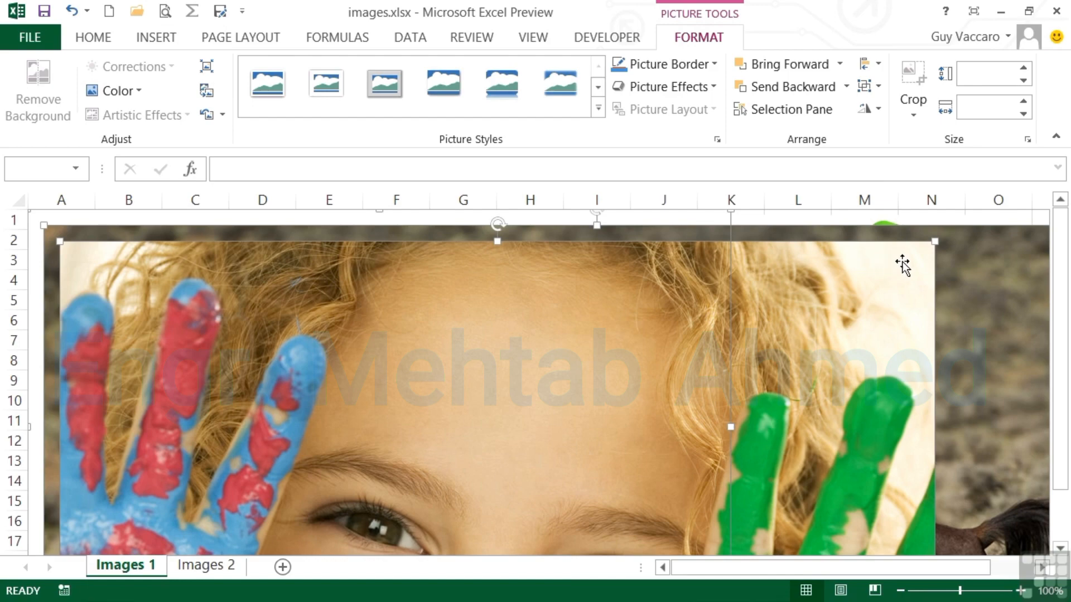
- Shrink the three inserted pictures together, move them up the sheet as a group, and deselect them
{"action": "left_click_drag", "start_coordinate": [933, 243], "coordinate": [628, 497]}
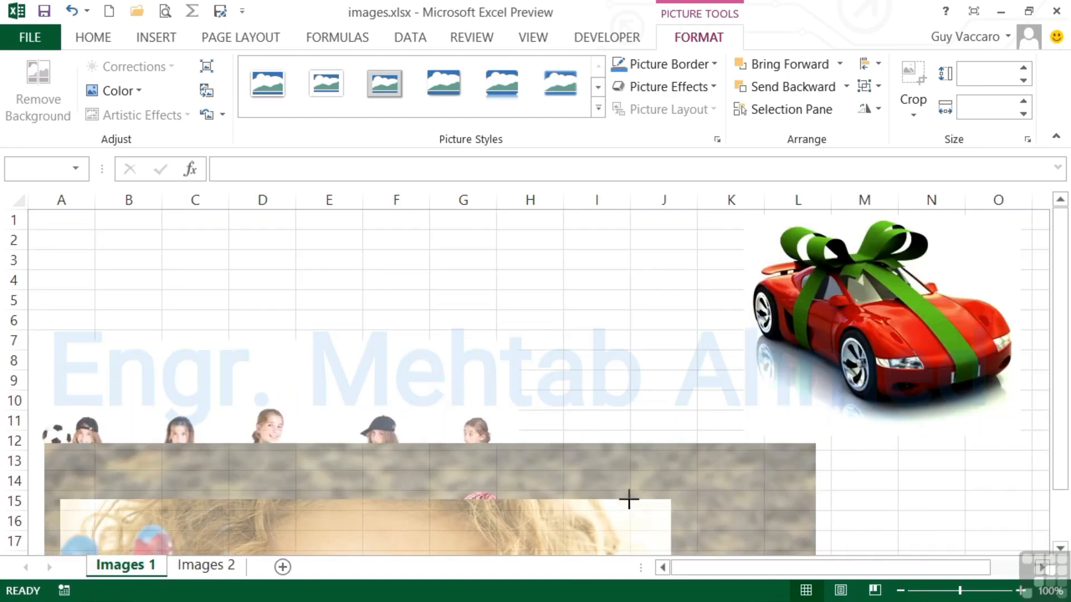
{"action": "left_click_drag", "start_coordinate": [610, 541], "coordinate": [649, 344]}
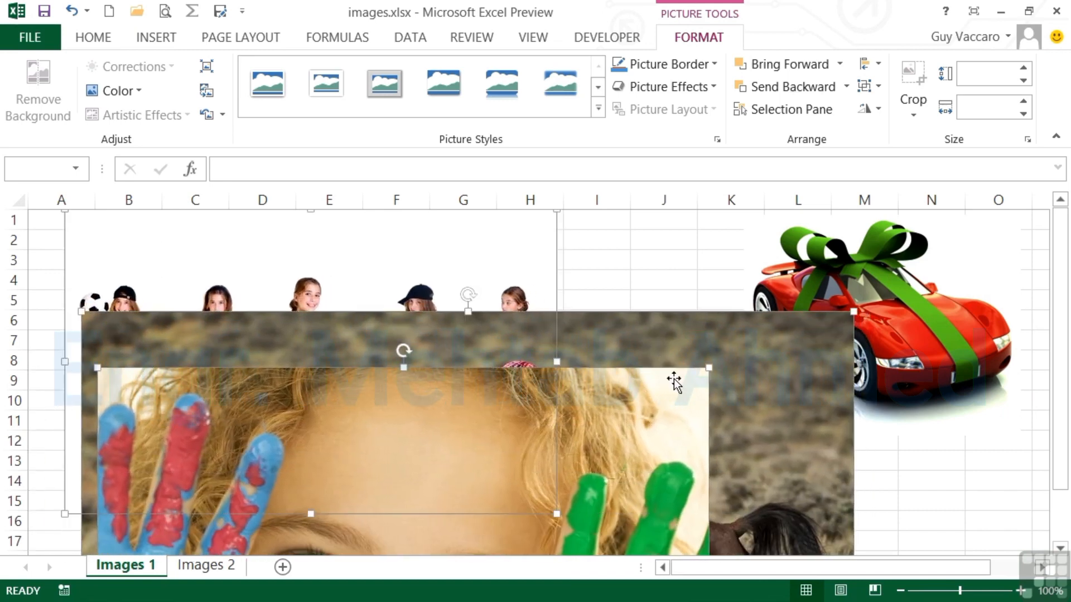
{"action": "left_click", "coordinate": [931, 480]}
- Shrink the painted-hands picture proportionally to about 4.49" high by 4.6" wide
{"action": "left_click", "coordinate": [613, 431]}
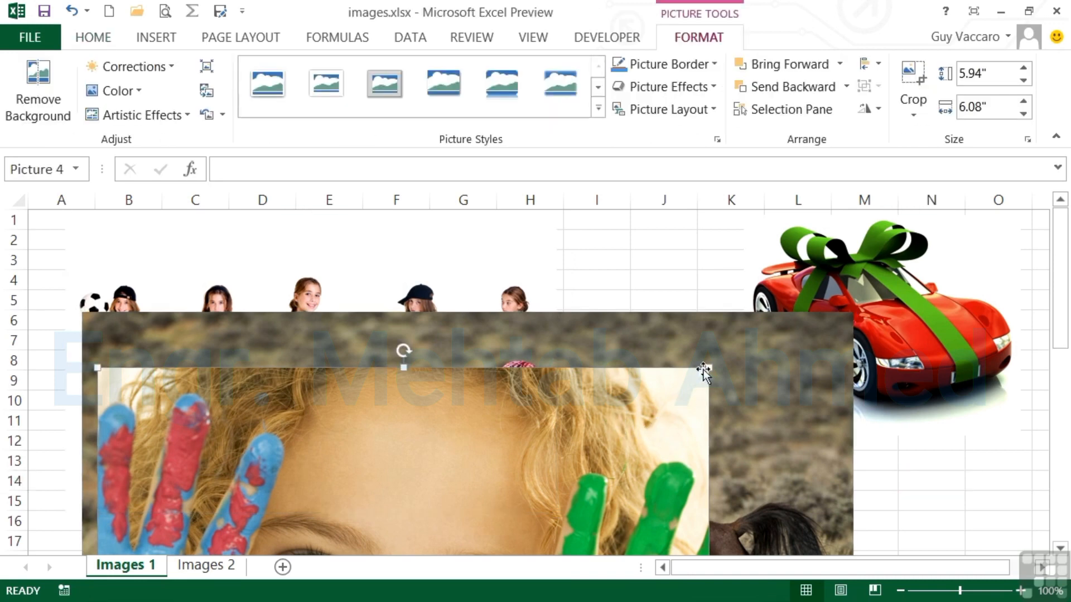
{"action": "left_click_drag", "start_coordinate": [707, 369], "coordinate": [561, 512]}
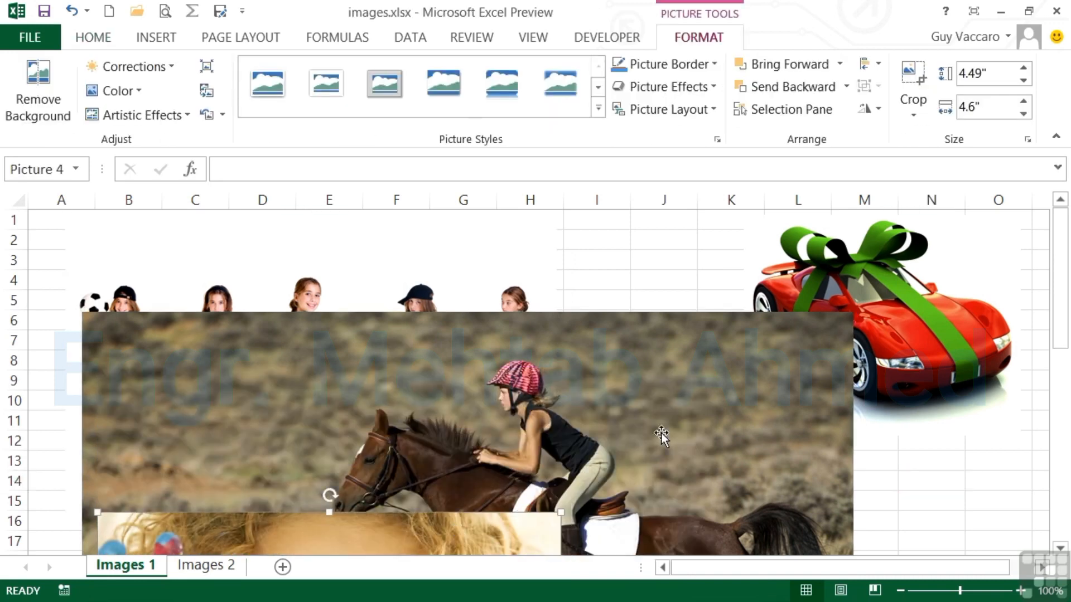
- Move the horse-riding picture up and to the right, and shrink it proportionally to about 2.56" high by 3.91" wide
{"action": "left_click", "coordinate": [686, 415]}
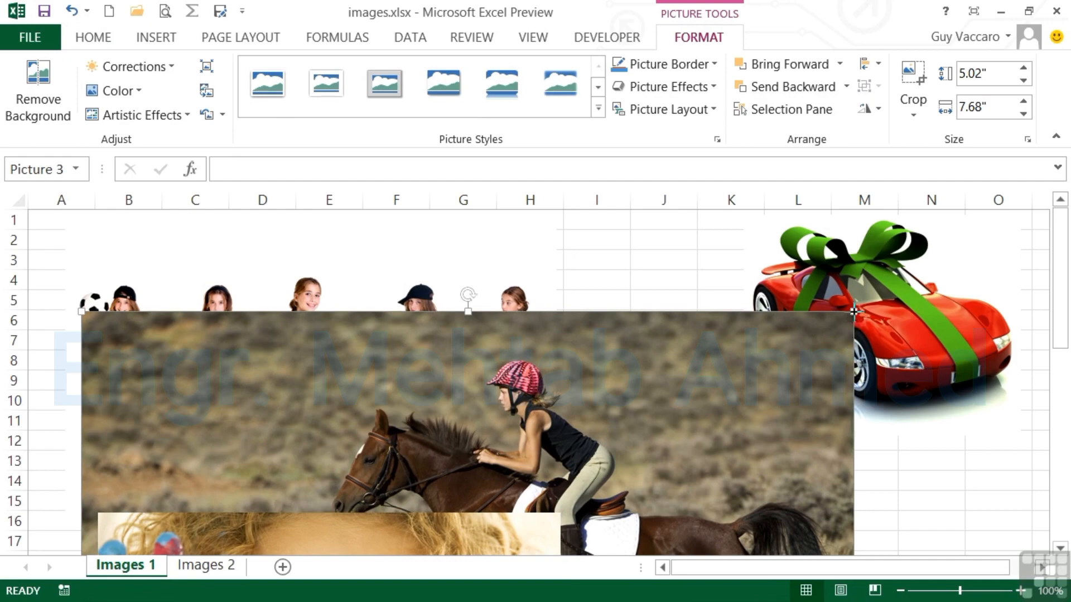
{"action": "left_click_drag", "start_coordinate": [853, 312], "coordinate": [647, 491]}
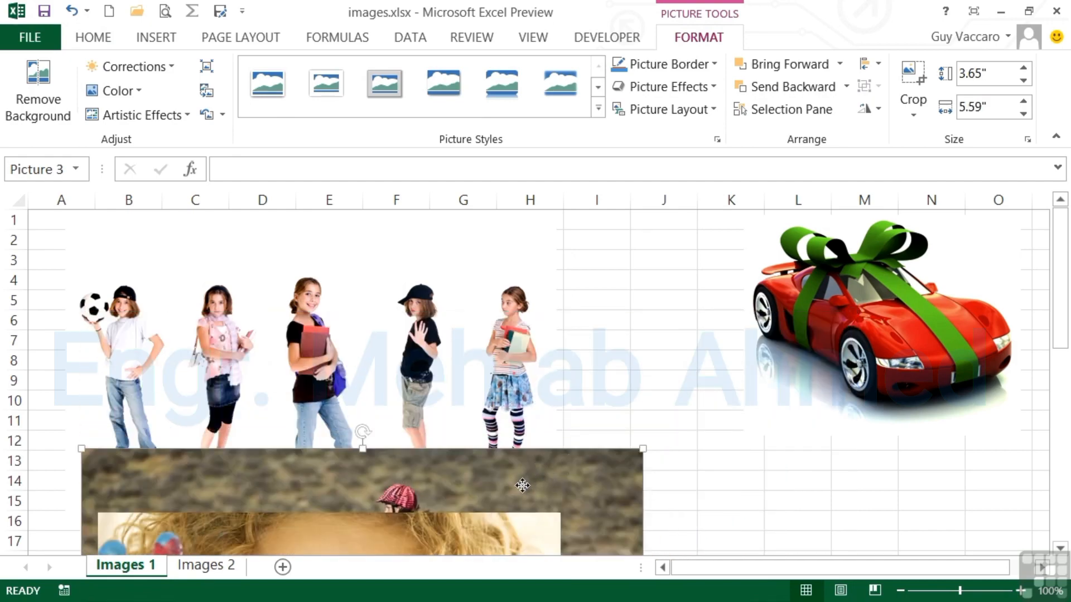
{"action": "left_click_drag", "start_coordinate": [521, 488], "coordinate": [696, 228]}
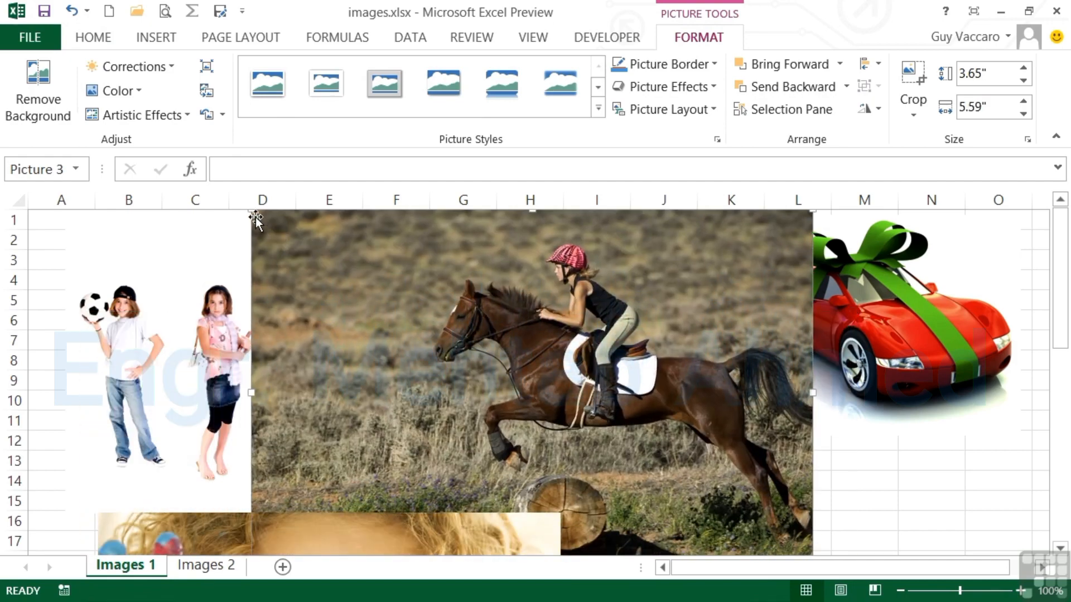
{"action": "left_click_drag", "start_coordinate": [417, 282], "coordinate": [587, 393]}
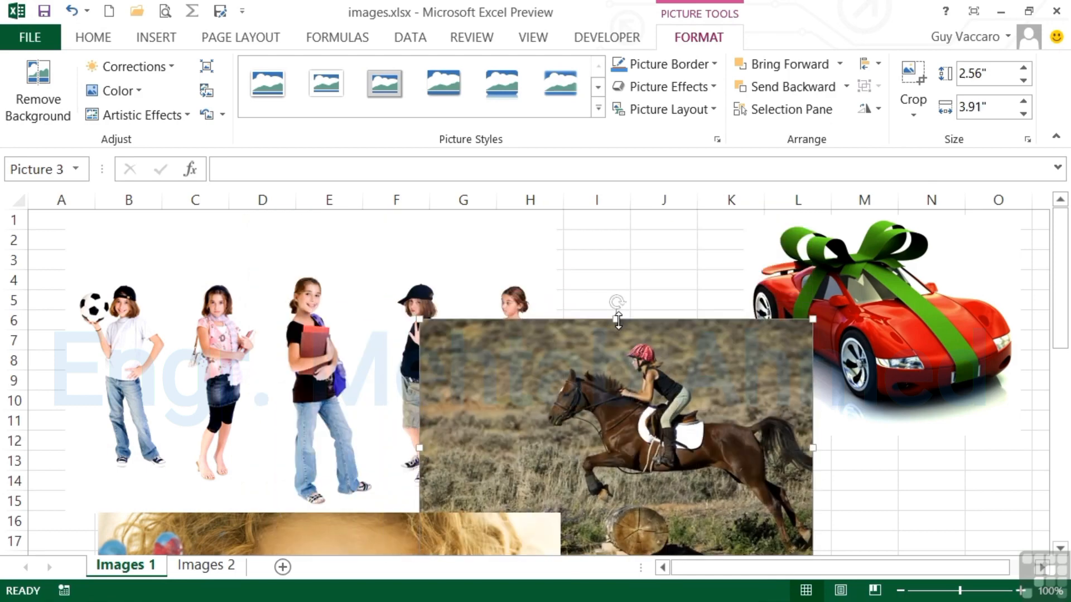
- Squash only the height of the horse-riding picture to about 1.6", and undo that distortion
{"action": "left_click_drag", "start_coordinate": [618, 320], "coordinate": [614, 414]}
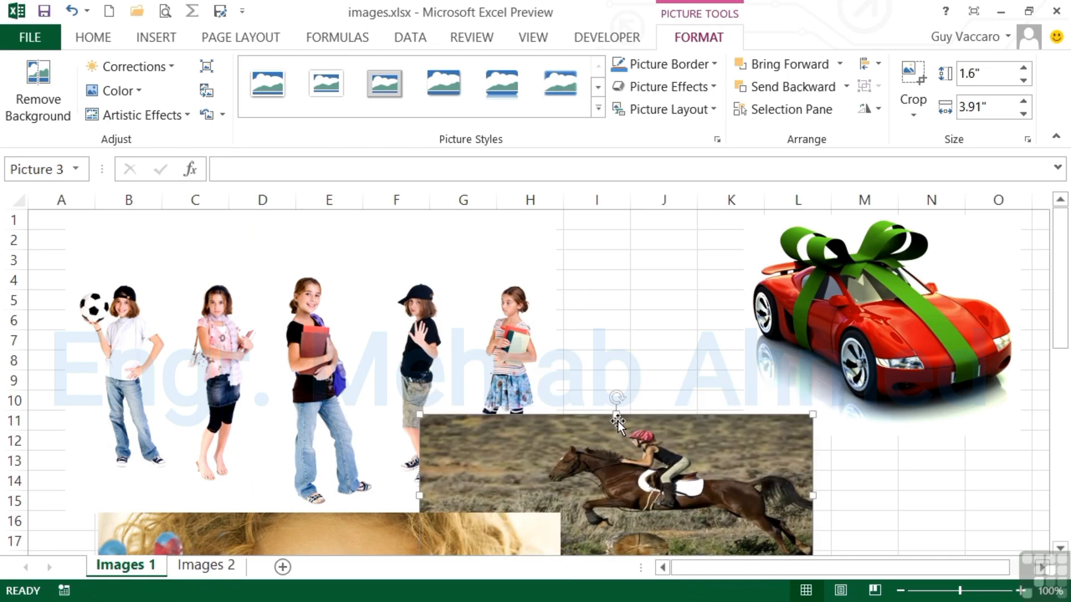
{"action": "left_click", "coordinate": [73, 11]}
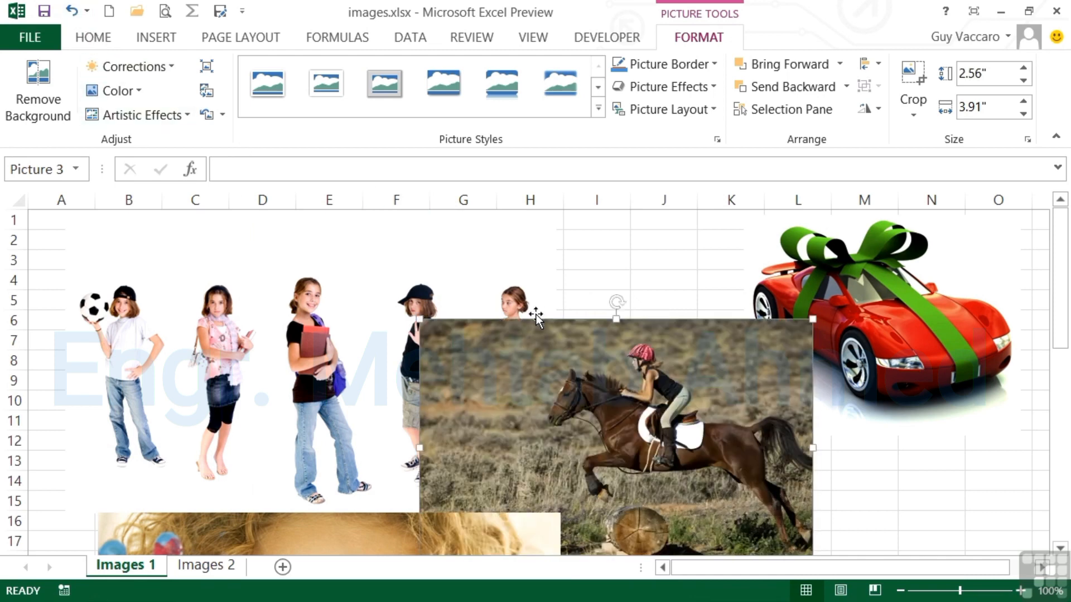
- Shrink the horse-riding picture further in proportion and place it across columns I to L, between the schoolgirls and the car
{"action": "left_click_drag", "start_coordinate": [419, 320], "coordinate": [579, 423]}
{"action": "left_click_drag", "start_coordinate": [654, 496], "coordinate": [646, 335]}
- Shrink the painted-hands picture proportionally and place it directly below the horse-riding picture, across columns J to L
{"action": "left_click", "coordinate": [558, 520]}
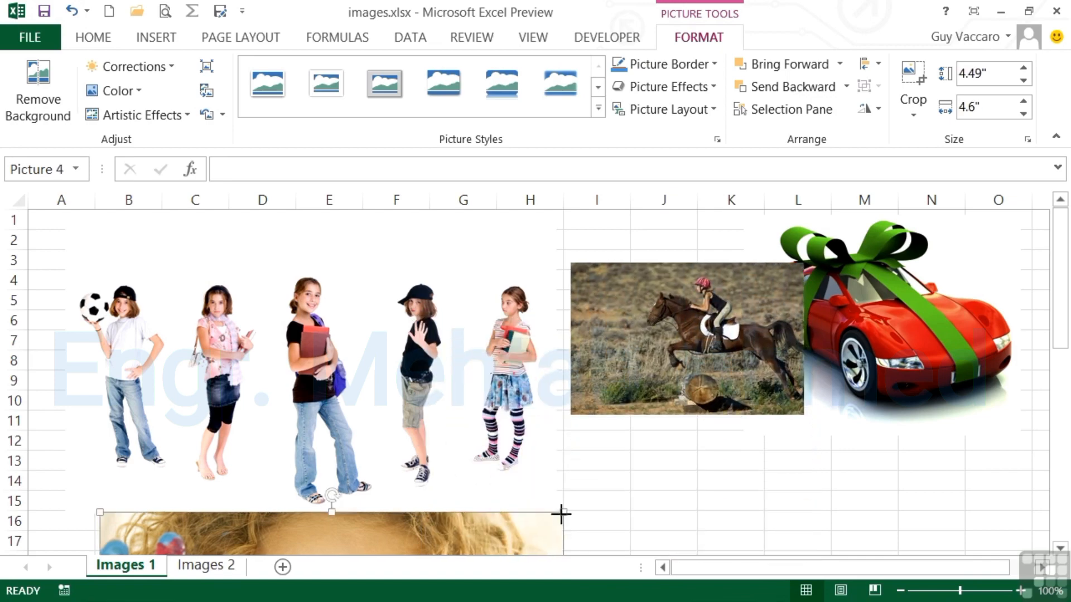
{"action": "left_click_drag", "start_coordinate": [562, 511], "coordinate": [541, 534]}
{"action": "left_click_drag", "start_coordinate": [462, 551], "coordinate": [460, 250]}
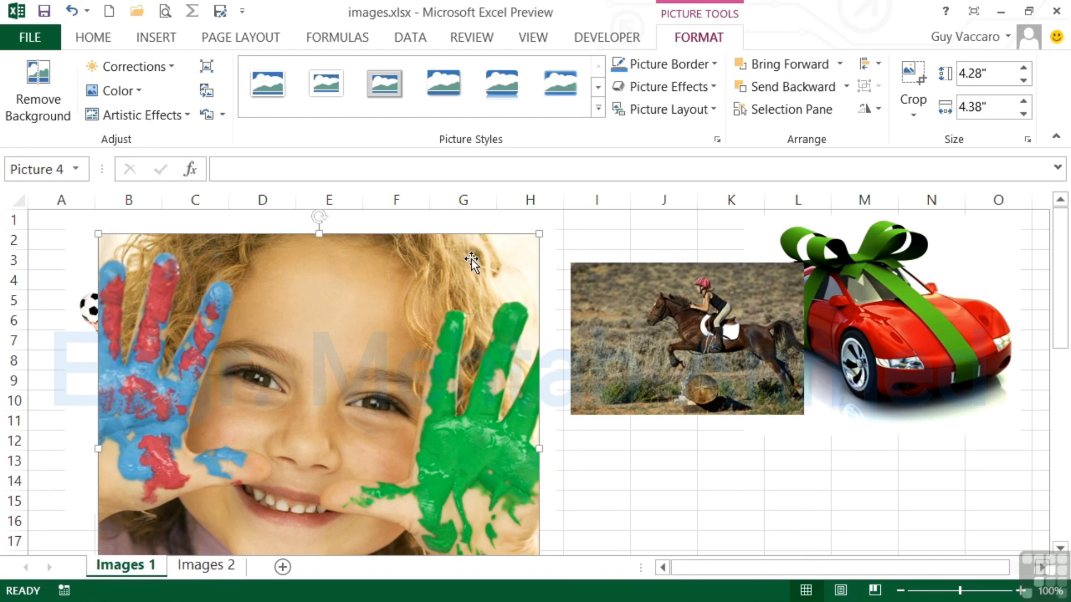
{"action": "left_click_drag", "start_coordinate": [473, 258], "coordinate": [517, 249]}
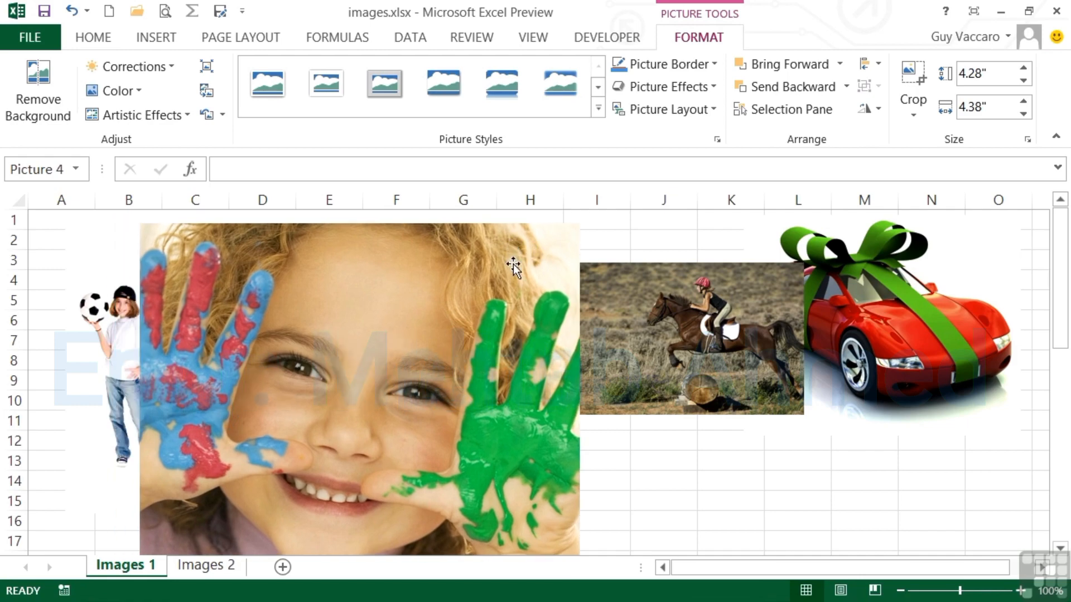
{"action": "left_click_drag", "start_coordinate": [575, 223], "coordinate": [397, 411]}
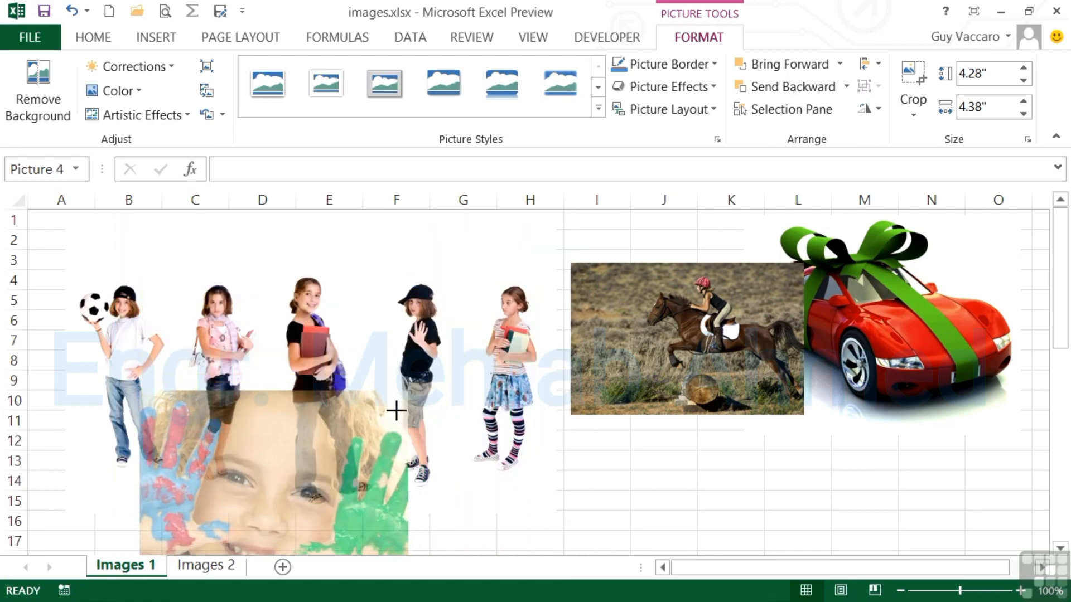
{"action": "left_click_drag", "start_coordinate": [311, 490], "coordinate": [737, 412]}
{"action": "left_click_drag", "start_coordinate": [559, 319], "coordinate": [655, 418]}
- Shift the schoolgirls picture slightly down and toward column A, and switch to the Images 2 sheet
{"action": "left_click_drag", "start_coordinate": [373, 499], "coordinate": [356, 515]}
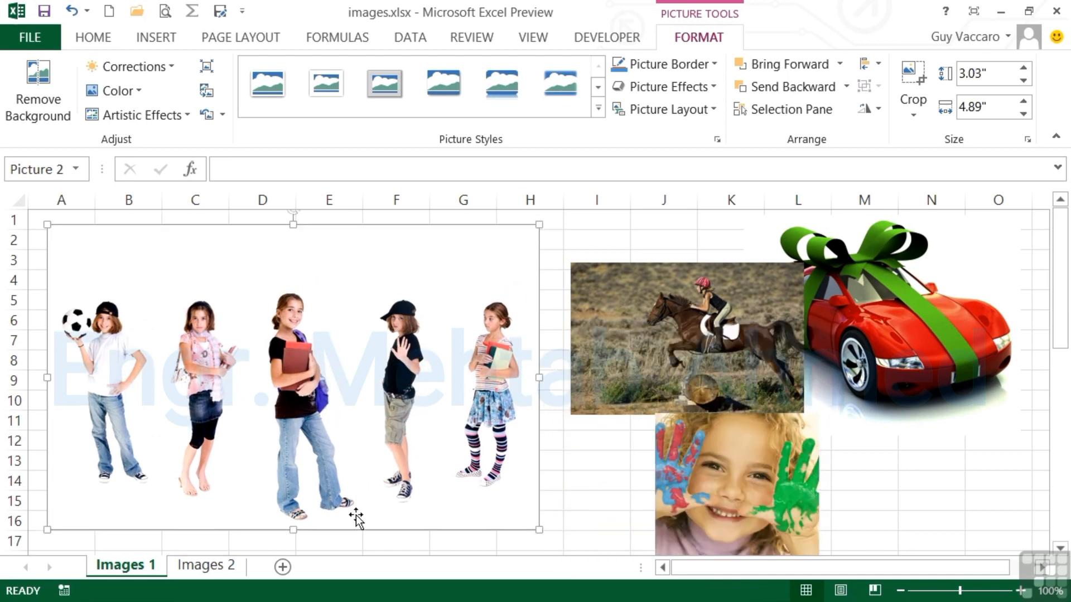
{"action": "left_click", "coordinate": [218, 566]}
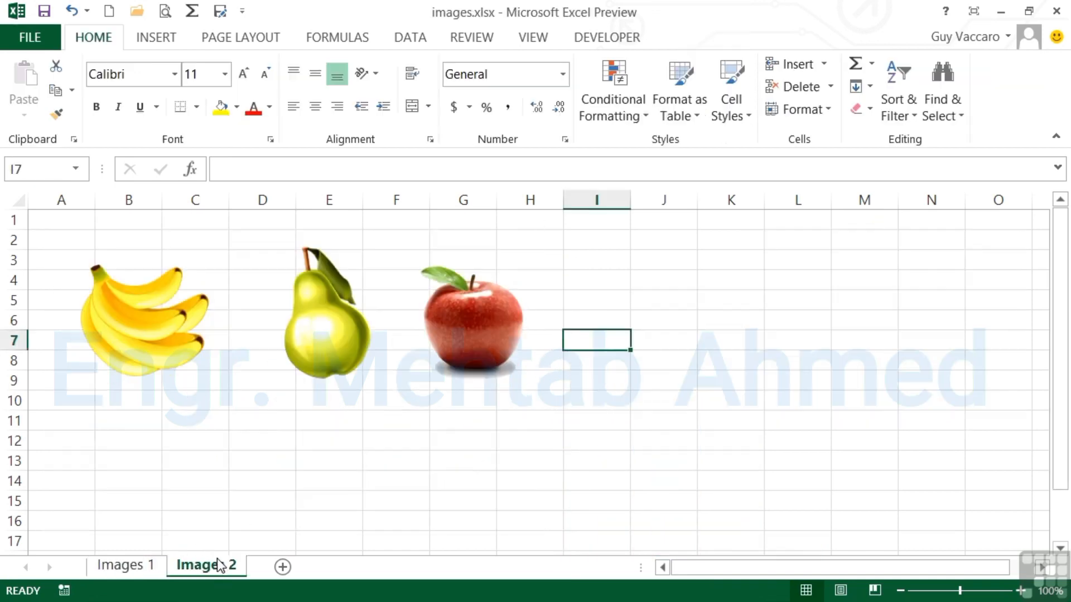
- Search the Office.com clip art for "boy" and insert the illustration of the boy riding a turtle
{"action": "left_click", "coordinate": [149, 38]}
{"action": "left_click", "coordinate": [232, 102]}
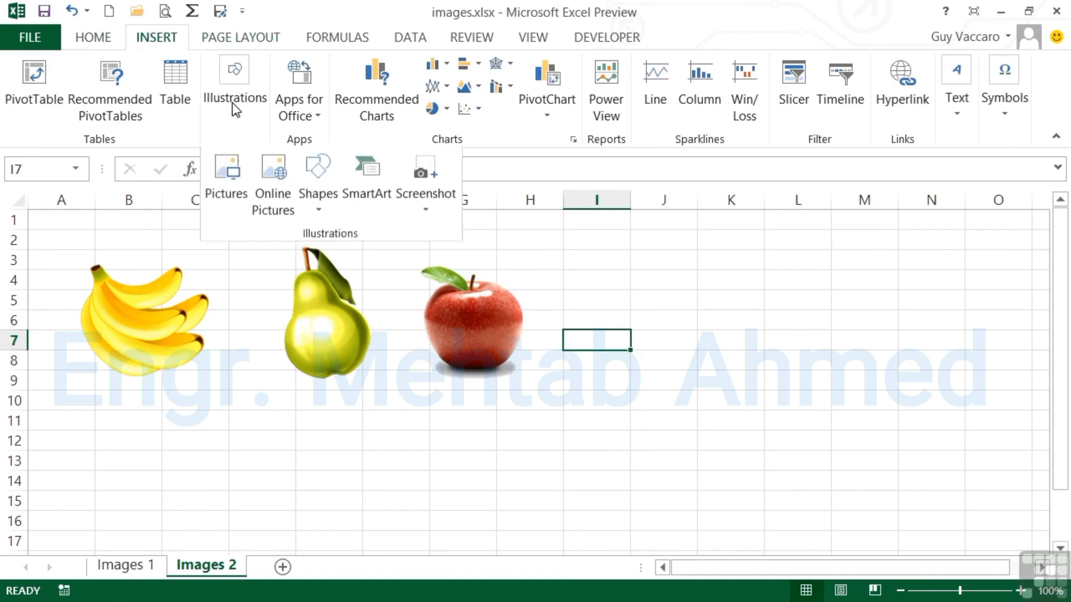
{"action": "left_click", "coordinate": [271, 174]}
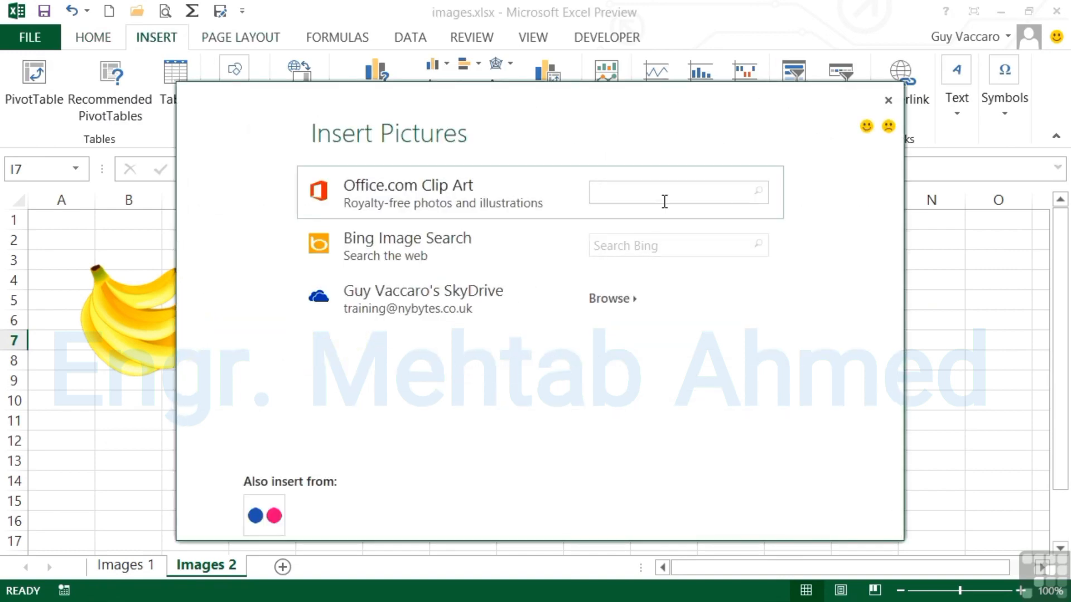
{"action": "left_click", "coordinate": [626, 244]}
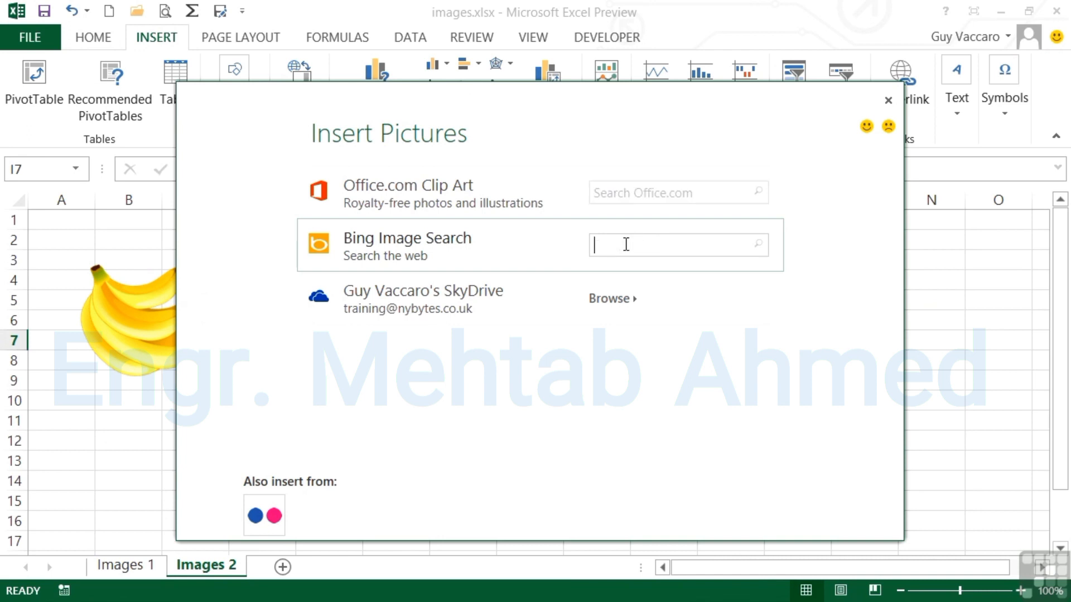
{"action": "left_click", "coordinate": [629, 190]}
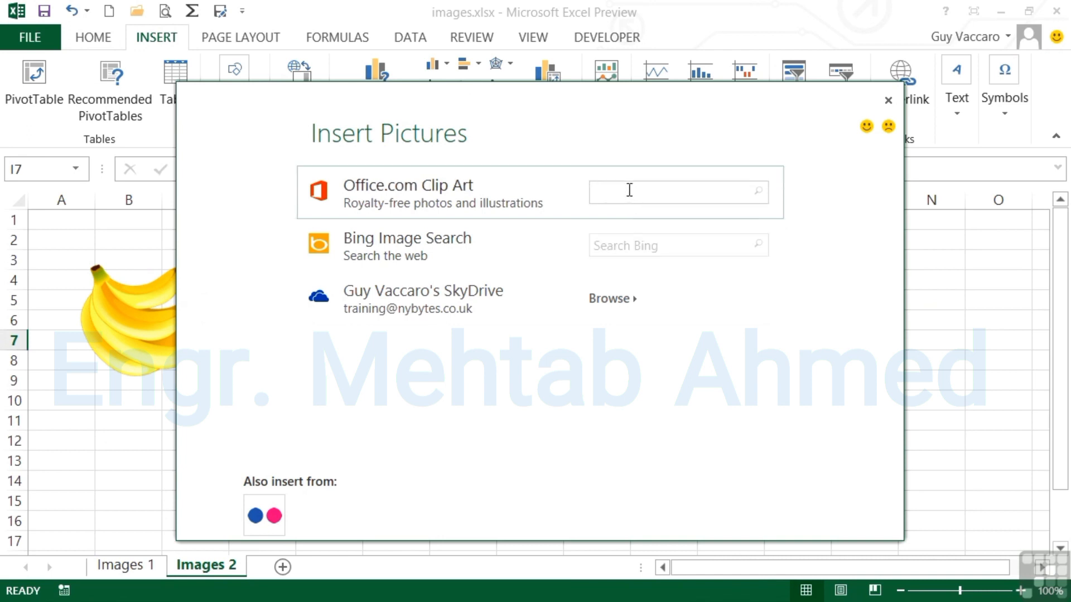
{"action": "type", "text": "boy"}
{"action": "key", "text": "Return"}
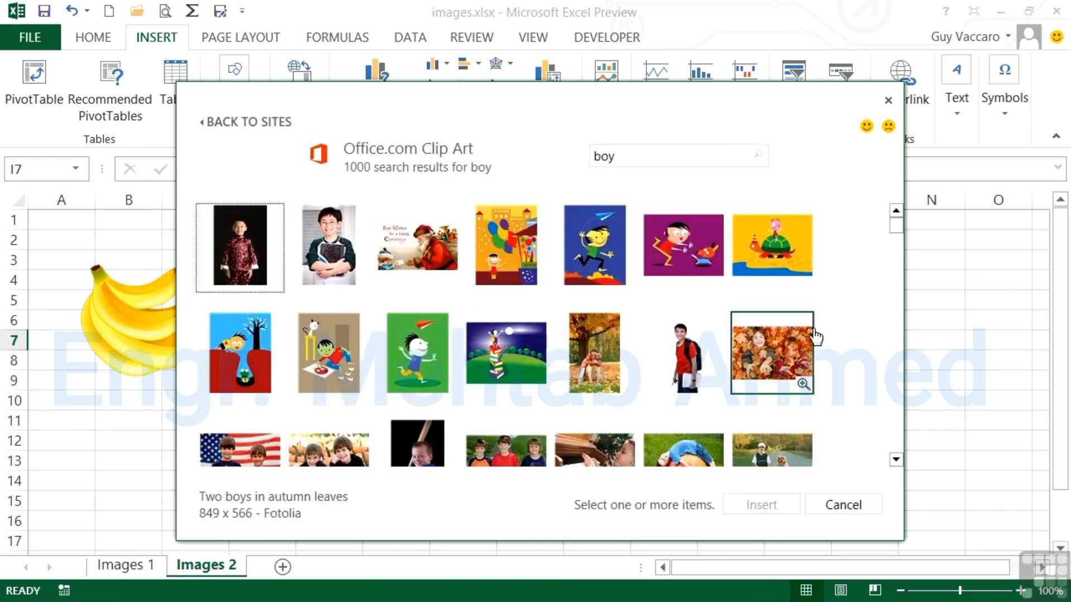
{"action": "left_click", "coordinate": [775, 248]}
{"action": "left_click", "coordinate": [764, 506]}
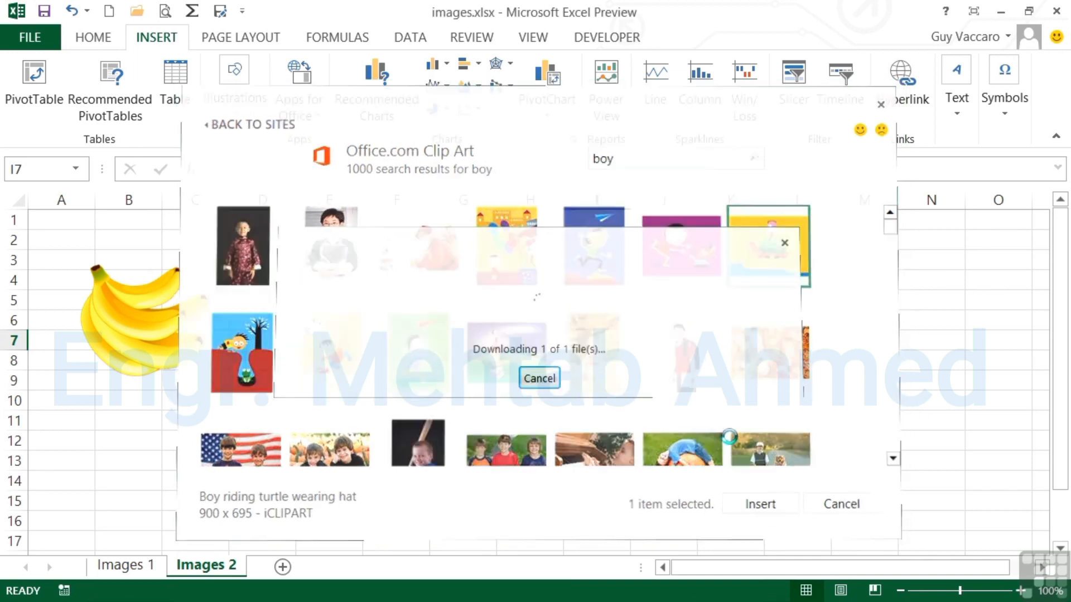
- Shrink the turtle picture proportionally to about 3.75" high by 4.85" wide and move it to row 1, across columns E to K
{"action": "left_click_drag", "start_coordinate": [781, 450], "coordinate": [387, 345]}
{"action": "left_click_drag", "start_coordinate": [182, 232], "coordinate": [434, 458]}
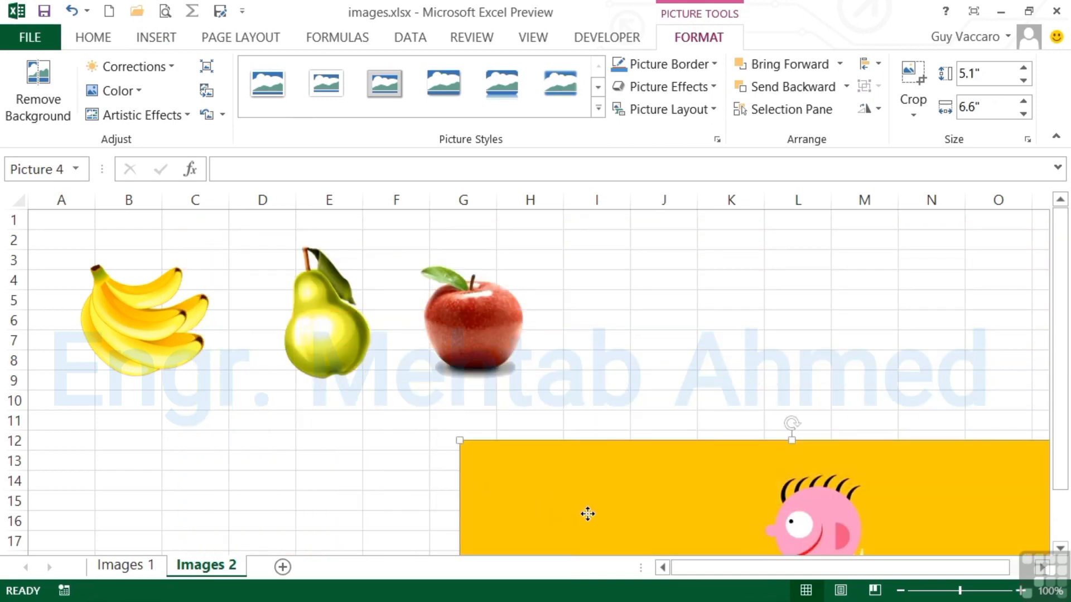
{"action": "left_click_drag", "start_coordinate": [586, 511], "coordinate": [273, 265]}
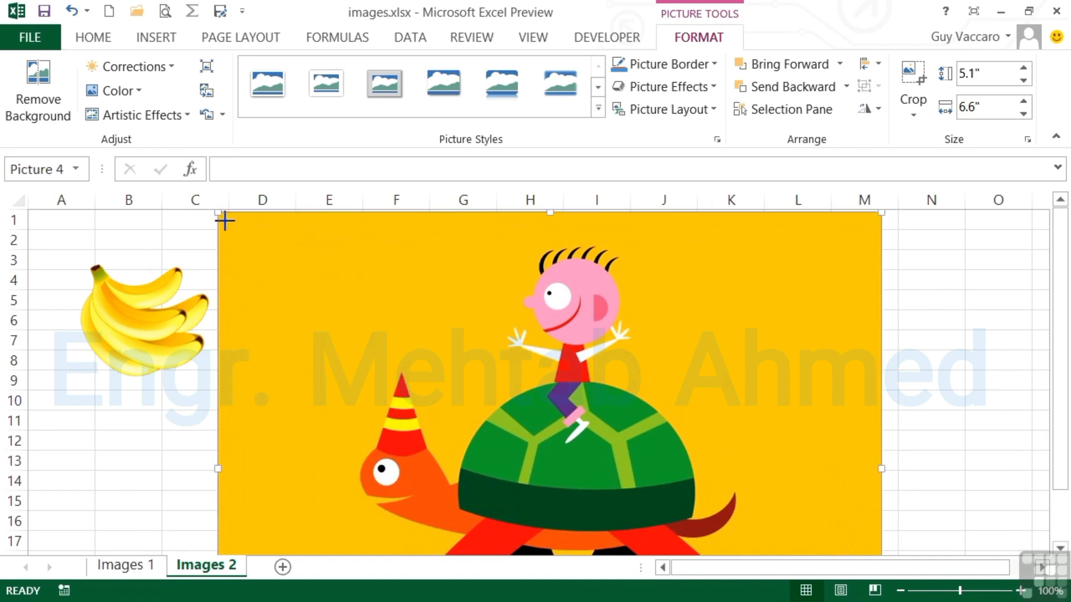
{"action": "left_click_drag", "start_coordinate": [225, 221], "coordinate": [394, 406]}
{"action": "left_click_drag", "start_coordinate": [638, 513], "coordinate": [526, 377]}
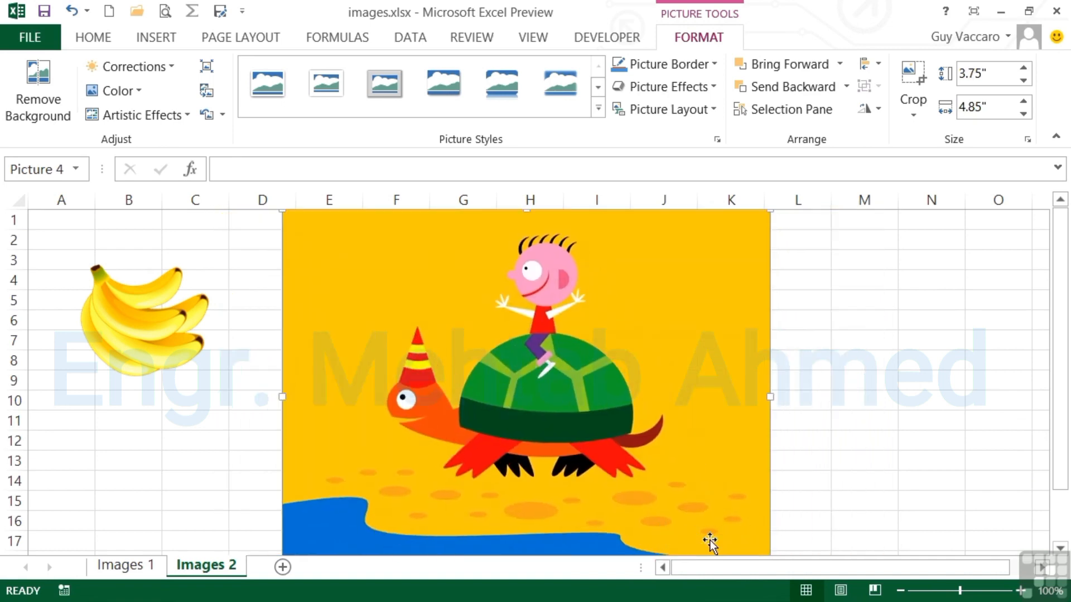
- Reduce the turtle picture in proportion to about 1.75" high by 2.27" wide and place it beside the apple, across columns I to L
{"action": "left_click_drag", "start_coordinate": [768, 211], "coordinate": [658, 293]}
{"action": "scroll", "coordinate": [674, 476], "scroll_direction": "down", "scroll_amount": 2}
{"action": "left_click_drag", "start_coordinate": [662, 465], "coordinate": [577, 400]}
{"action": "left_click_drag", "start_coordinate": [283, 400], "coordinate": [349, 347]}
{"action": "scroll", "coordinate": [502, 463], "scroll_direction": "up", "scroll_amount": 2}
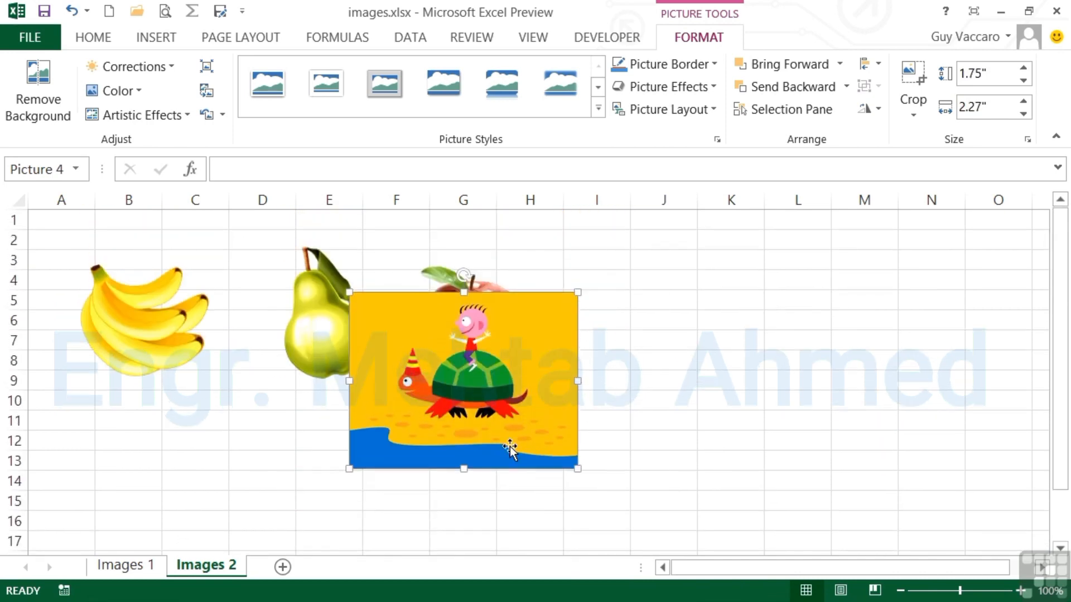
{"action": "left_click_drag", "start_coordinate": [488, 410], "coordinate": [718, 343]}
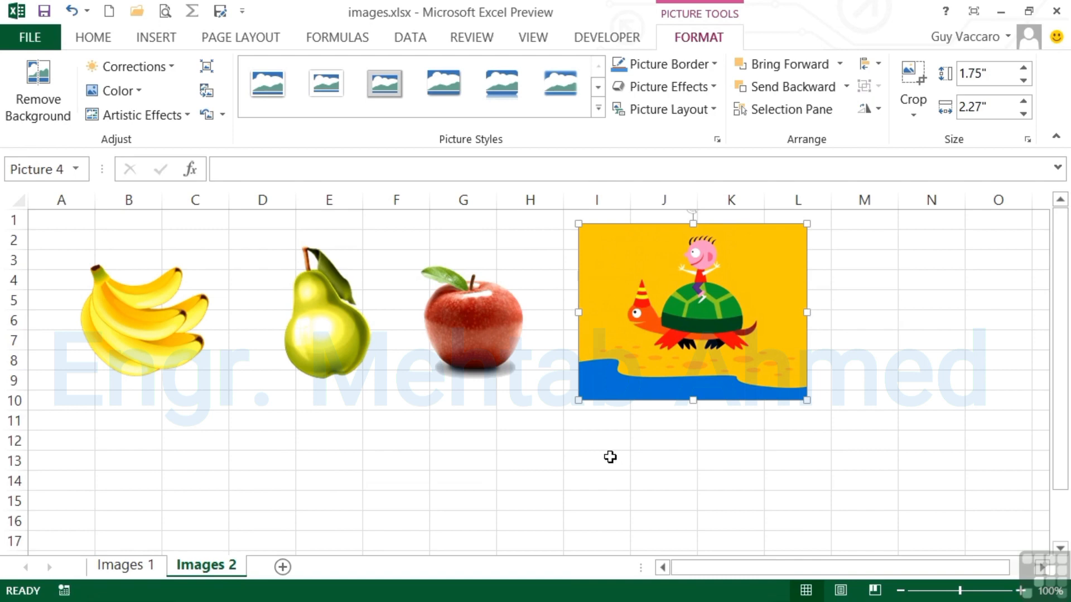